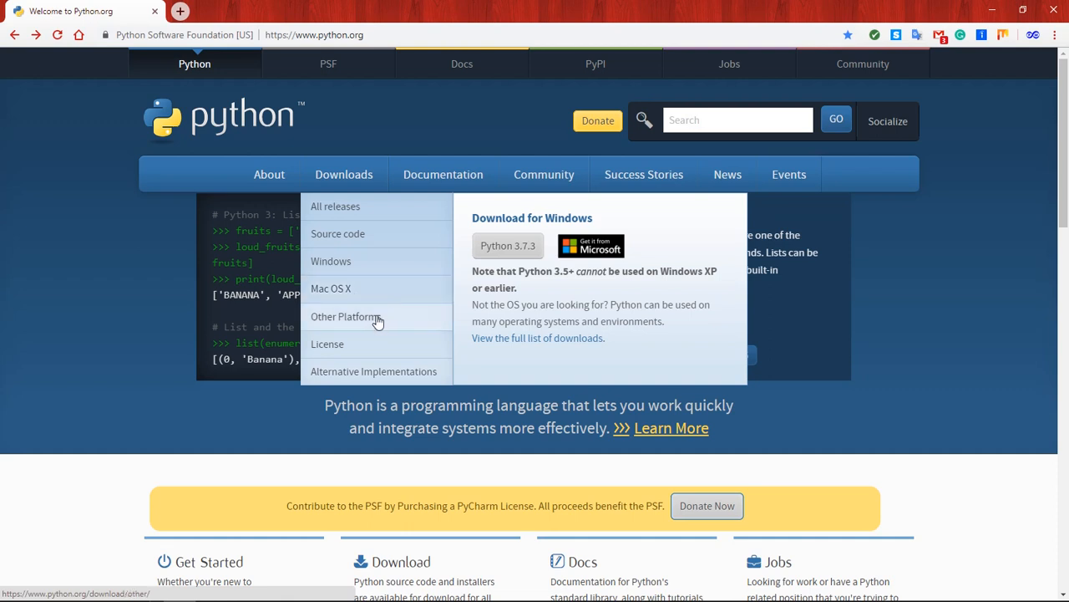
- Open the Python releases page for Windows and look through the stable releases
left_click(350, 263)
scroll(354, 266, "down", 2)
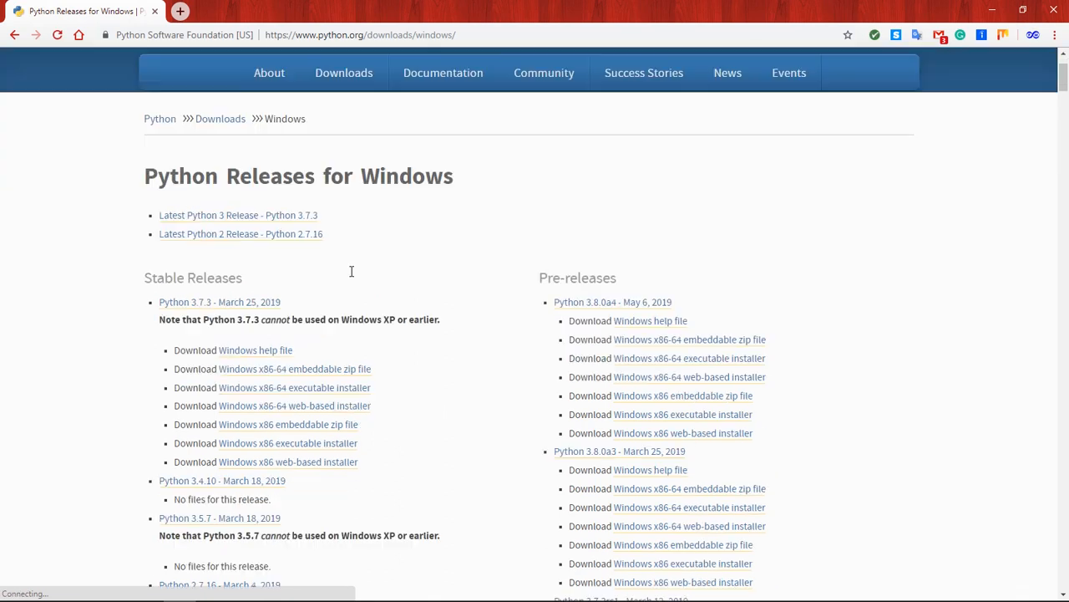
scroll(351, 278, "down", 2)
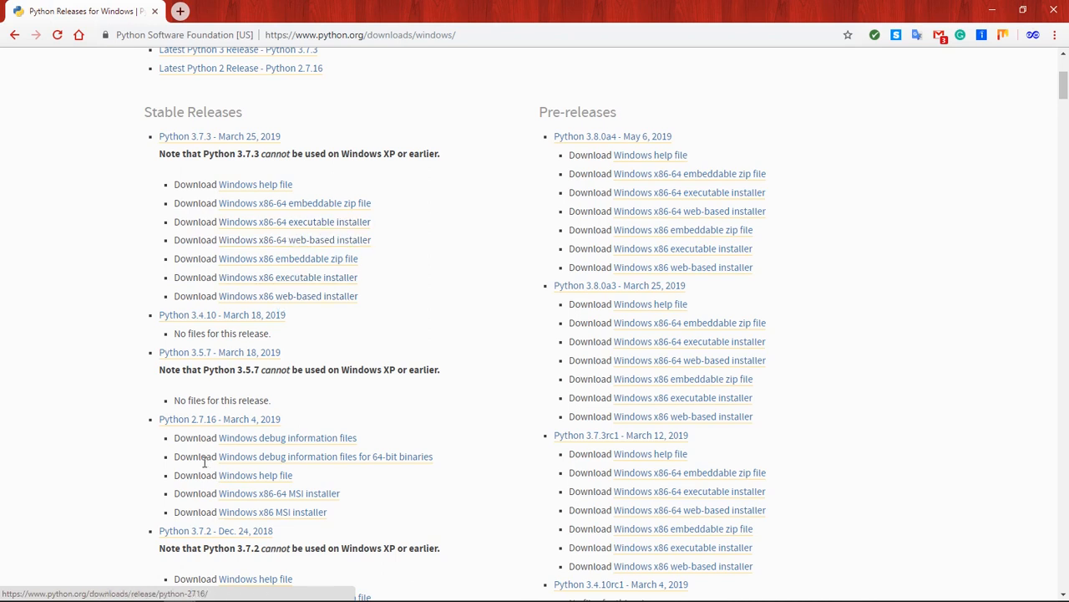
- Launch the python-3.7.3-amd64 installer from the Downloads folder and enable adding Python 3.7 to PATH
left_click(244, 595)
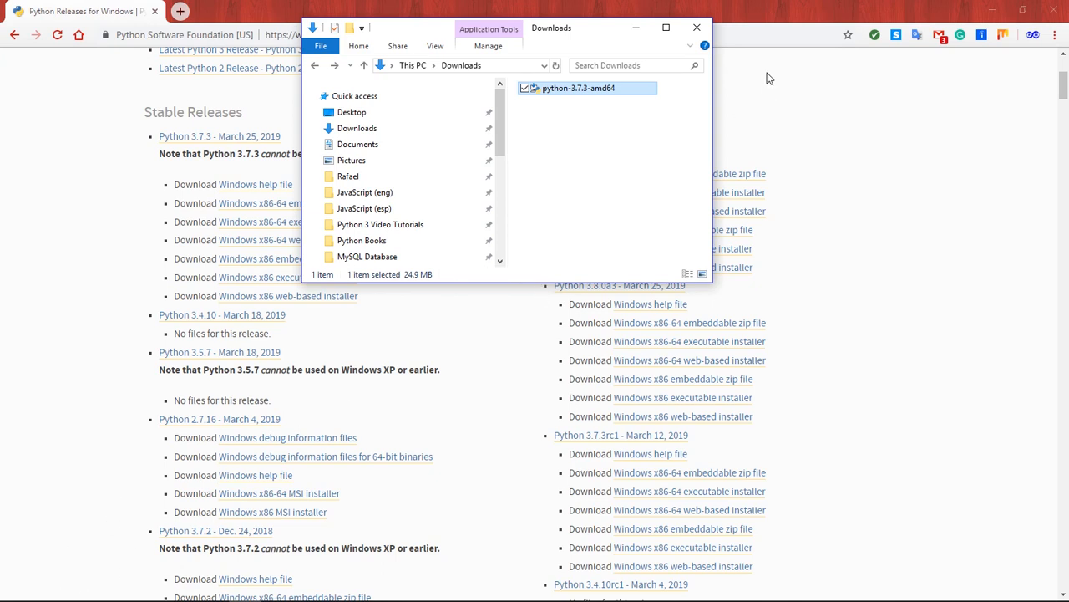
double_click(563, 90)
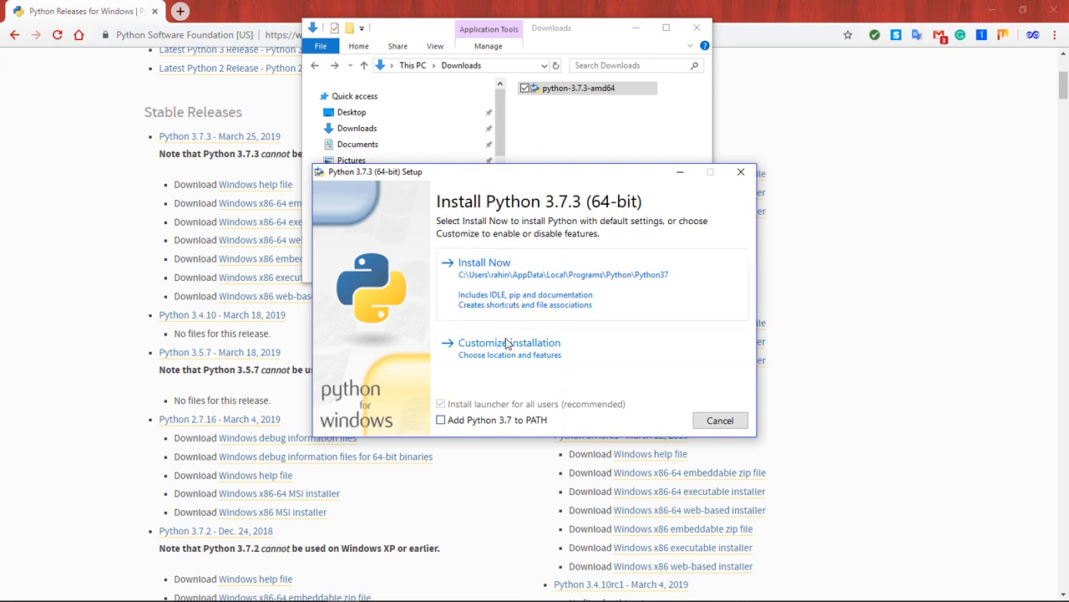
left_click(442, 422)
- Install Python 3.7.3 (64-bit) with the default settings and close the setup window when it finishes
left_click_drag(531, 179, 505, 171)
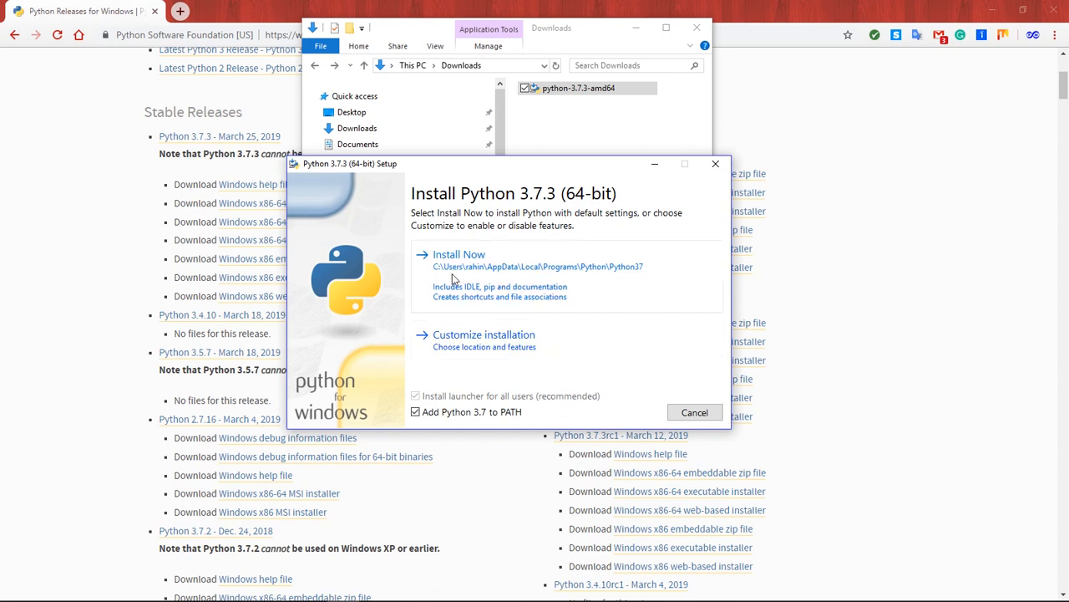
left_click(497, 278)
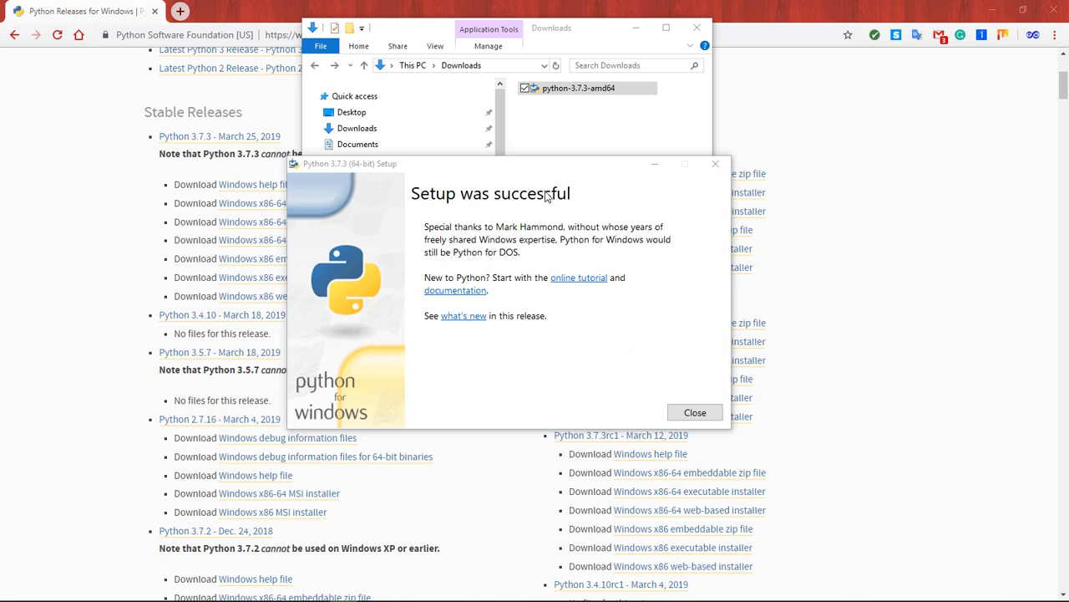
left_click(705, 422)
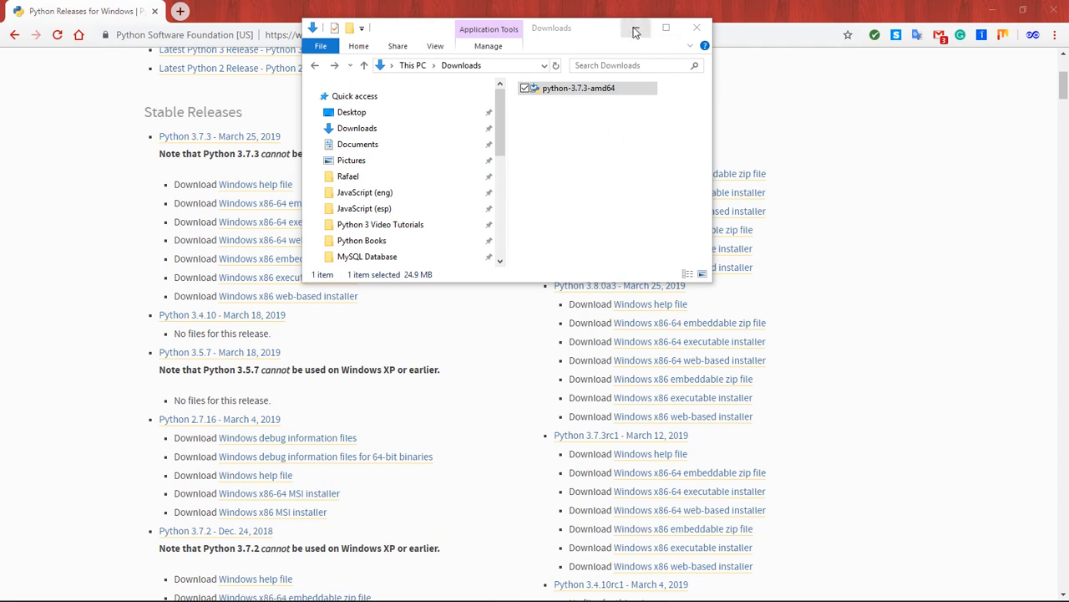
- Clear the open windows from the desktop and launch IDLE (Python 3.7 64-bit) from the Python 3.7 program group
left_click(635, 30)
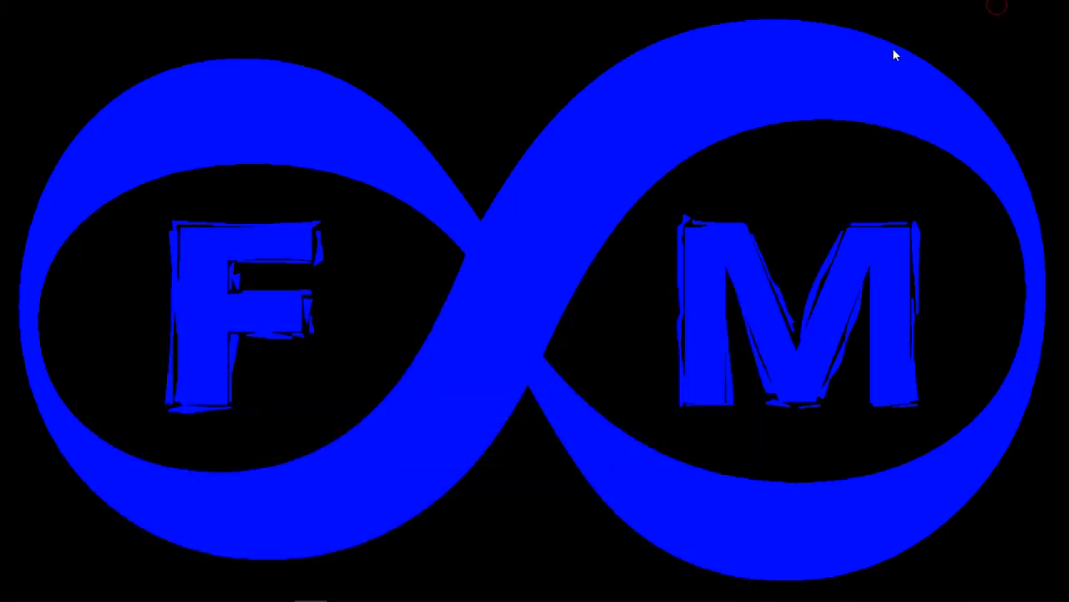
mouse_move(16, 591)
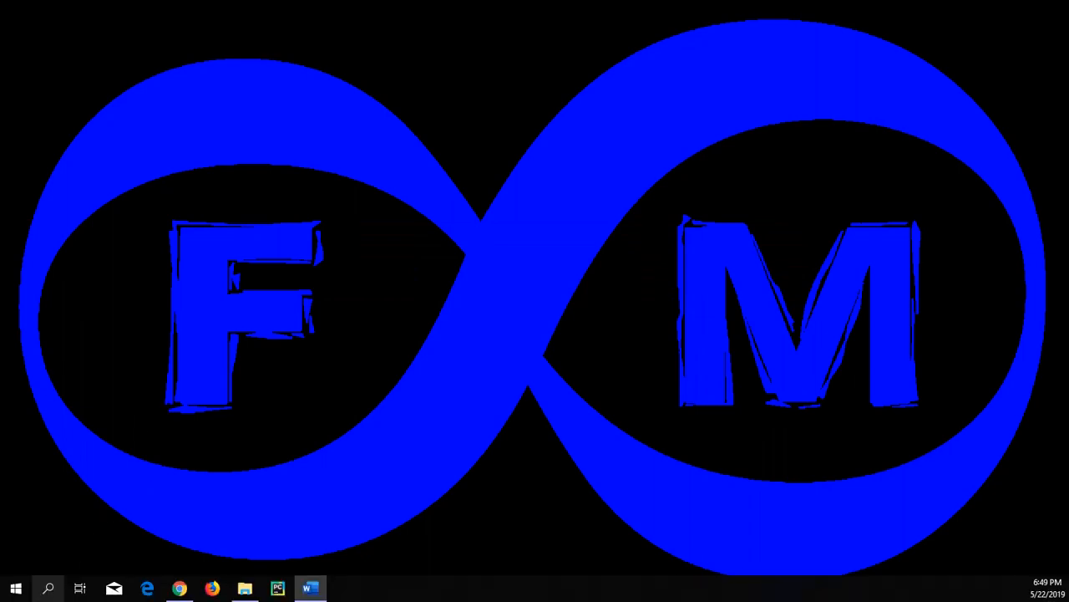
left_click(17, 592)
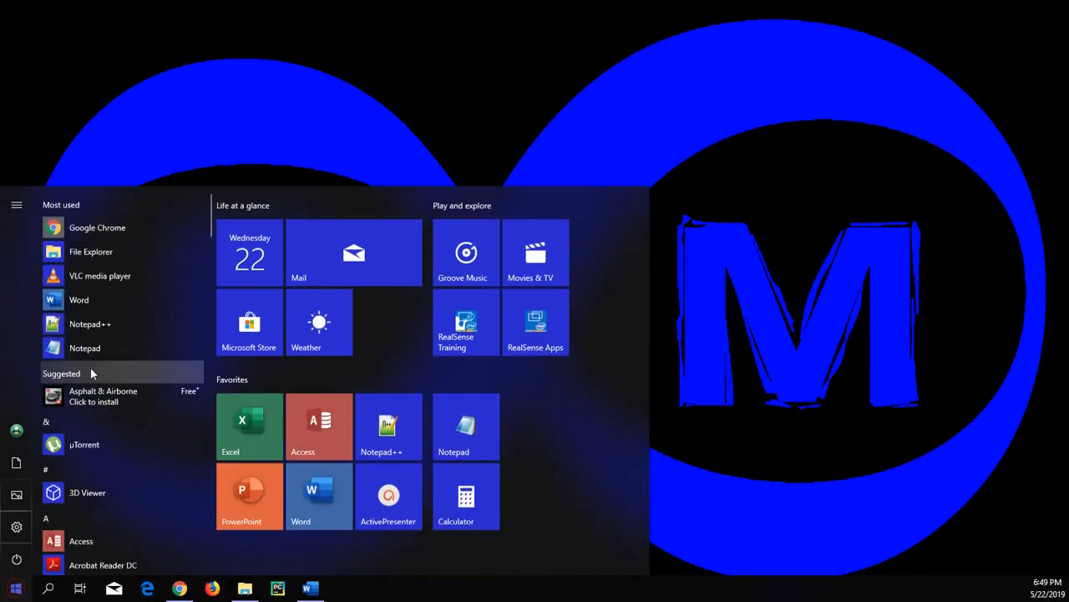
scroll(131, 285, "down", 15)
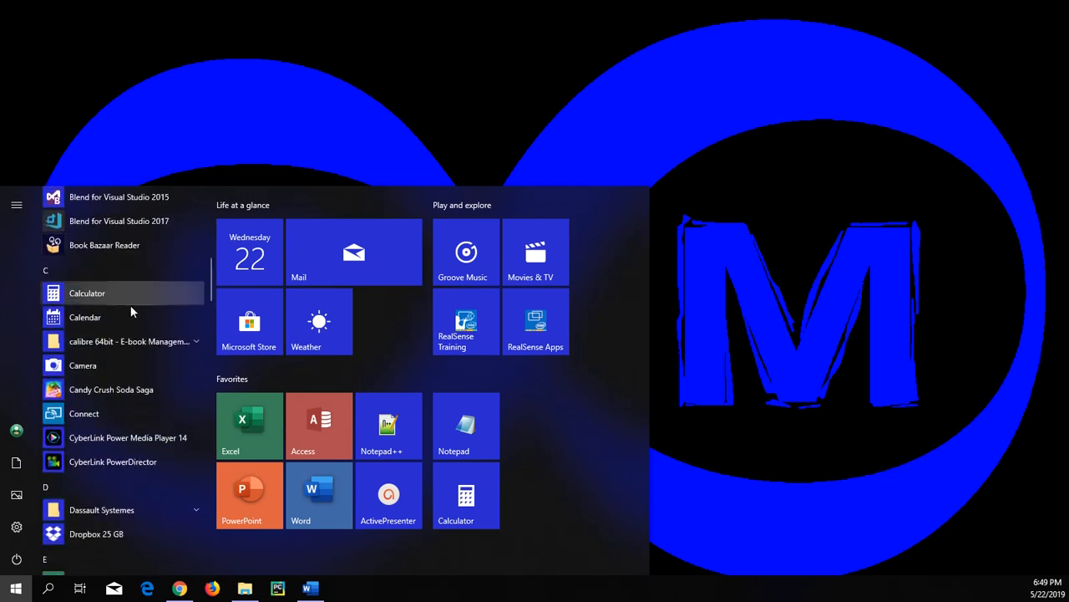
scroll(139, 352, "down", 8)
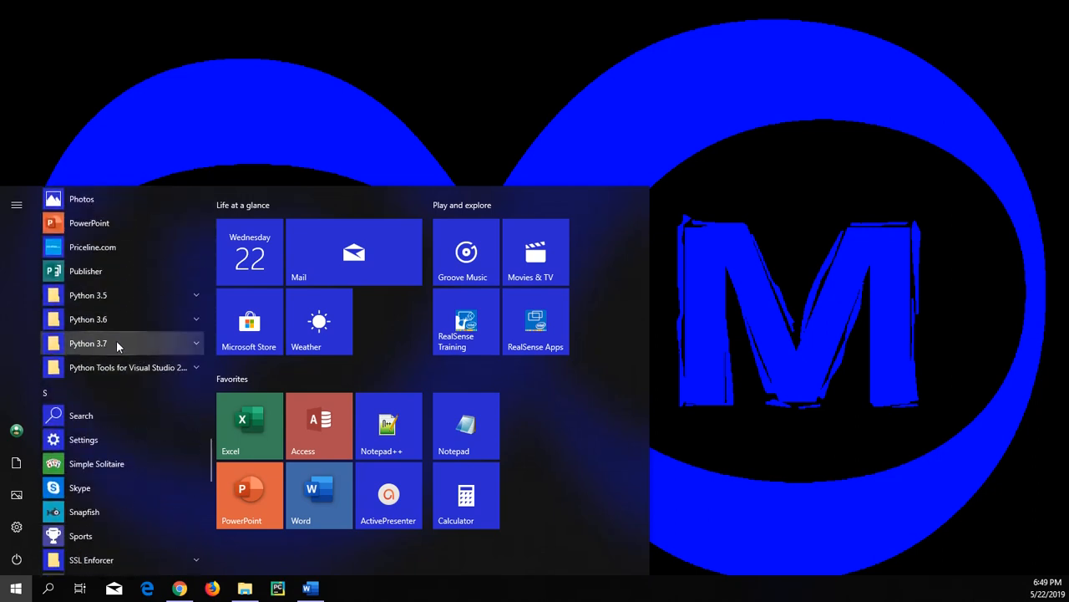
left_click(117, 343)
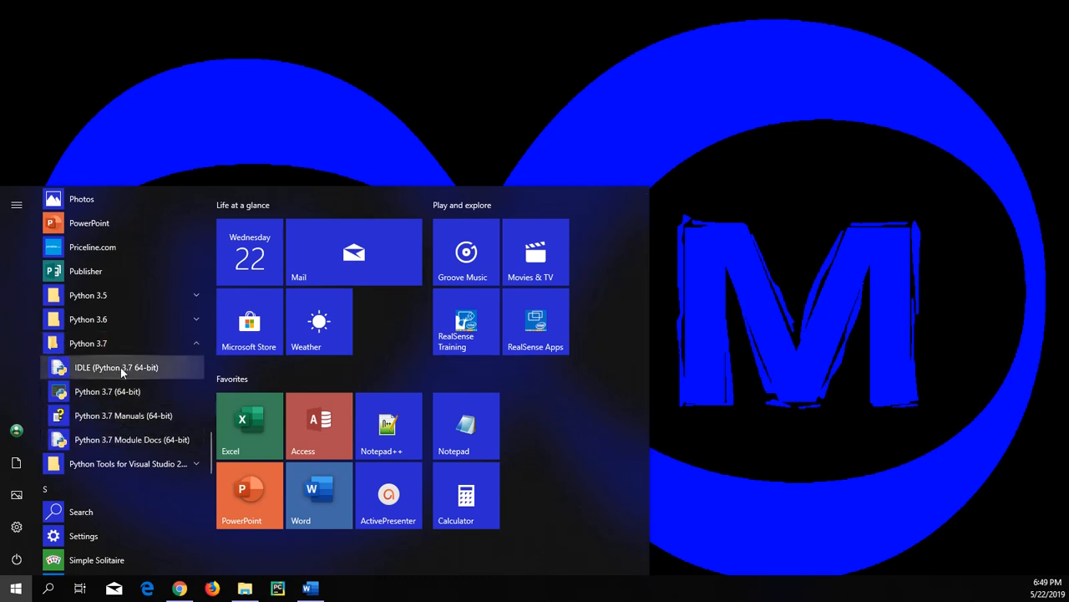
left_click(113, 368)
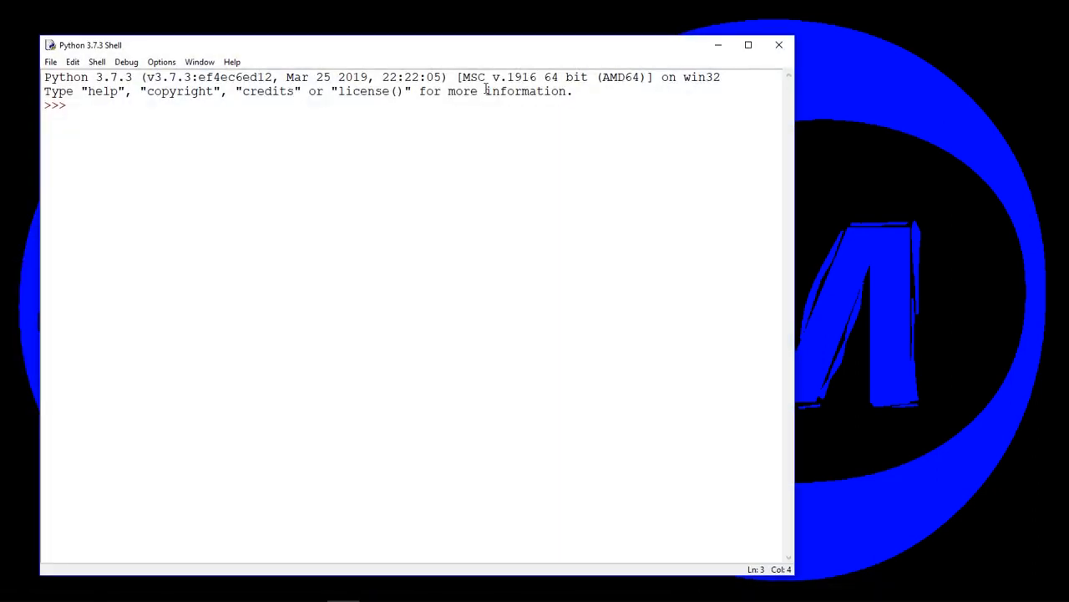
- Reposition the Python shell window and evaluate 3+3 at the prompt
left_click_drag(491, 48, 582, 34)
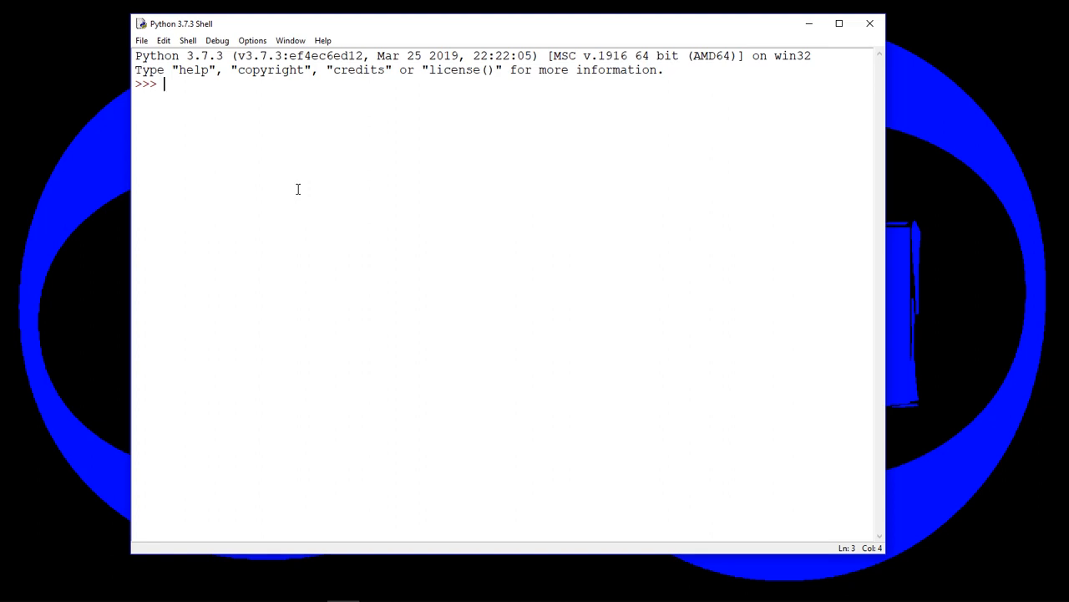
type("3+3")
- Run print("Hello World!") in the Python shell and close the shell window
type("print")
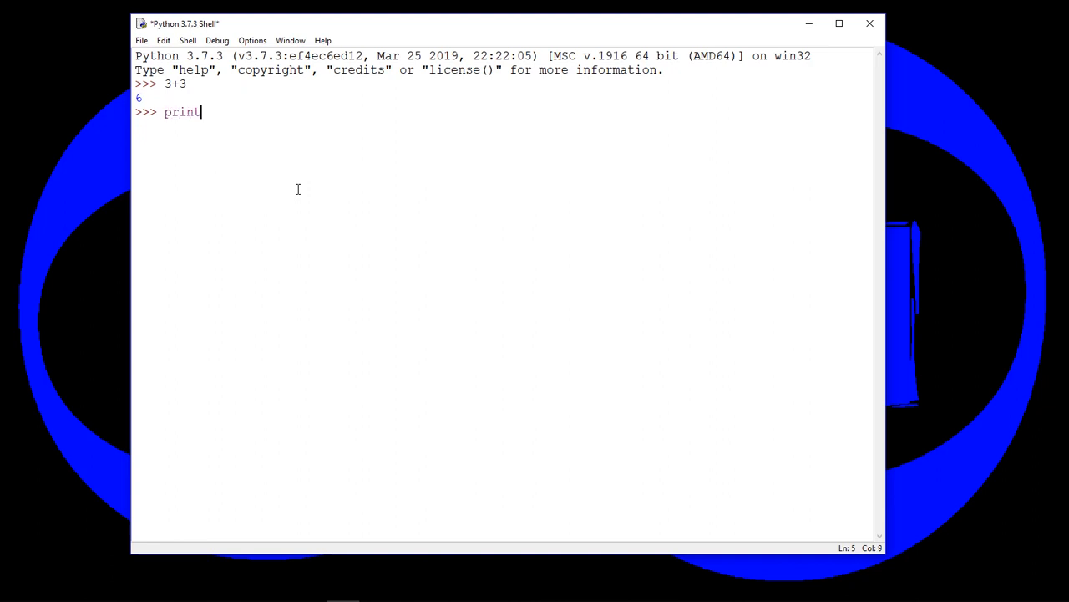
type("()\"\"")
key("Left")
key("Left")
key("Left")
key("Left")
key("Left")
key("Left")
key("Left")
key("shift+Right")
key("shift+Right")
key("shift+Right")
key("shift+Right")
key("shift+Right")
key("Right")
key("Left")
key("Left")
key("Right")
key("Right")
type("Hello World!")
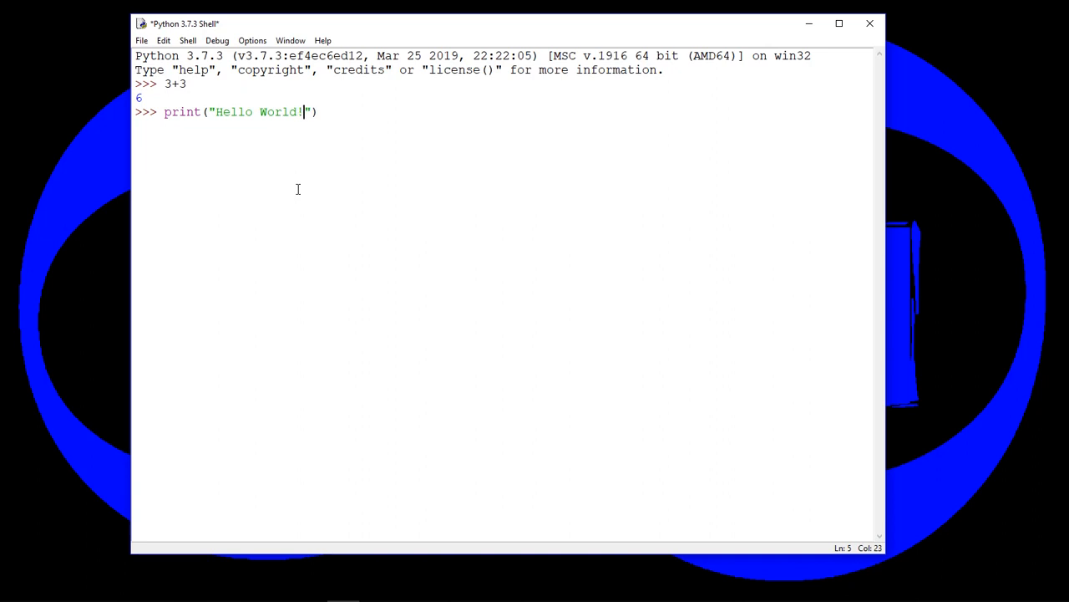
key("Return")
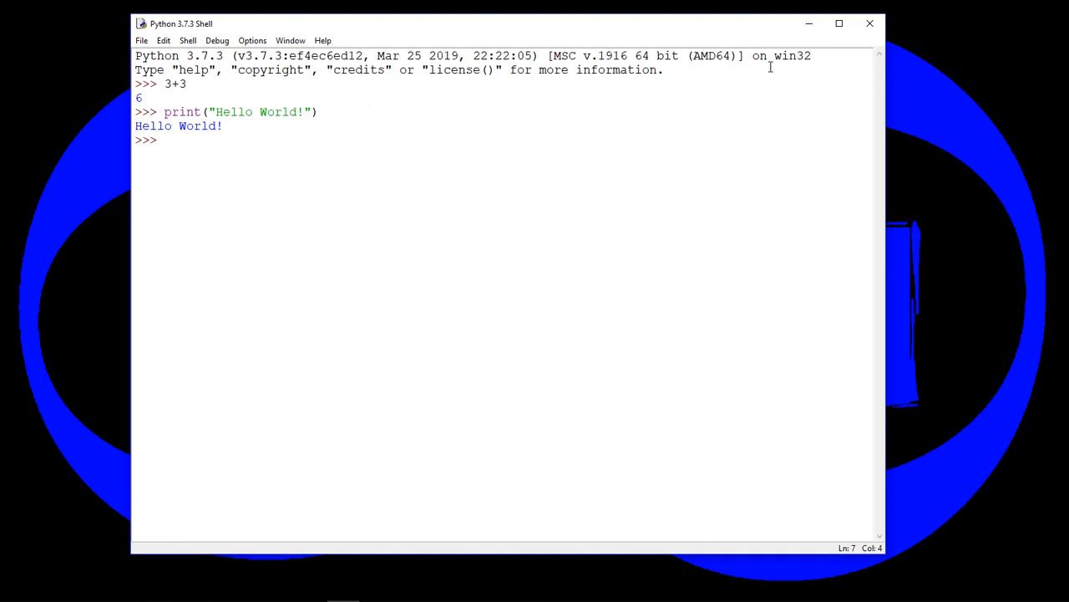
left_click(870, 27)
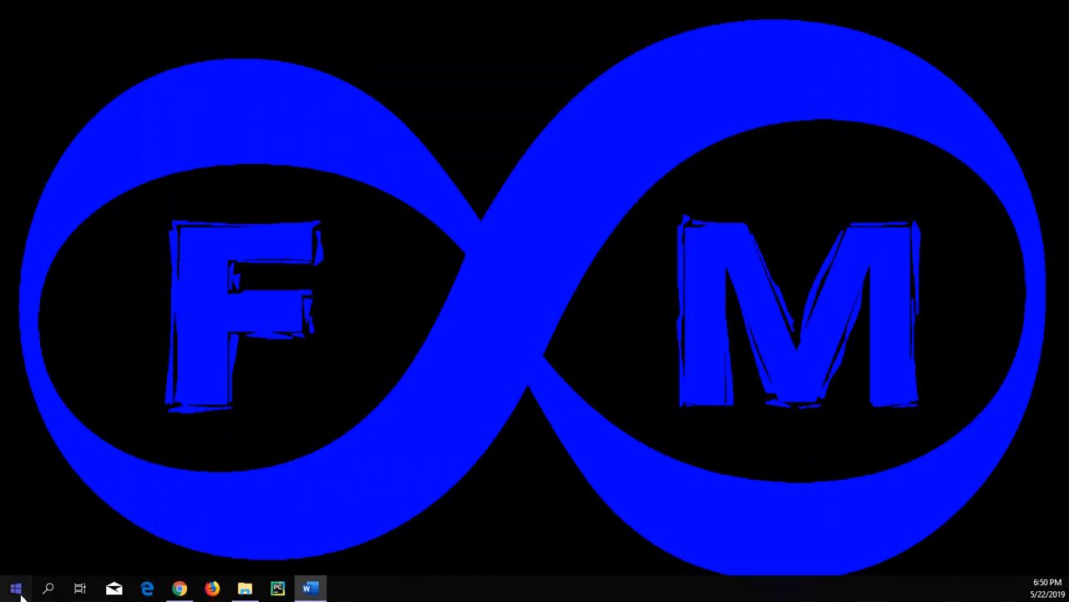
- Pin IDLE (Python 3.7 64-bit) and Python 3.7 Manuals to Start, placing the IDLE tile beside Notepad
left_click(18, 591)
scroll(111, 391, "down", 10)
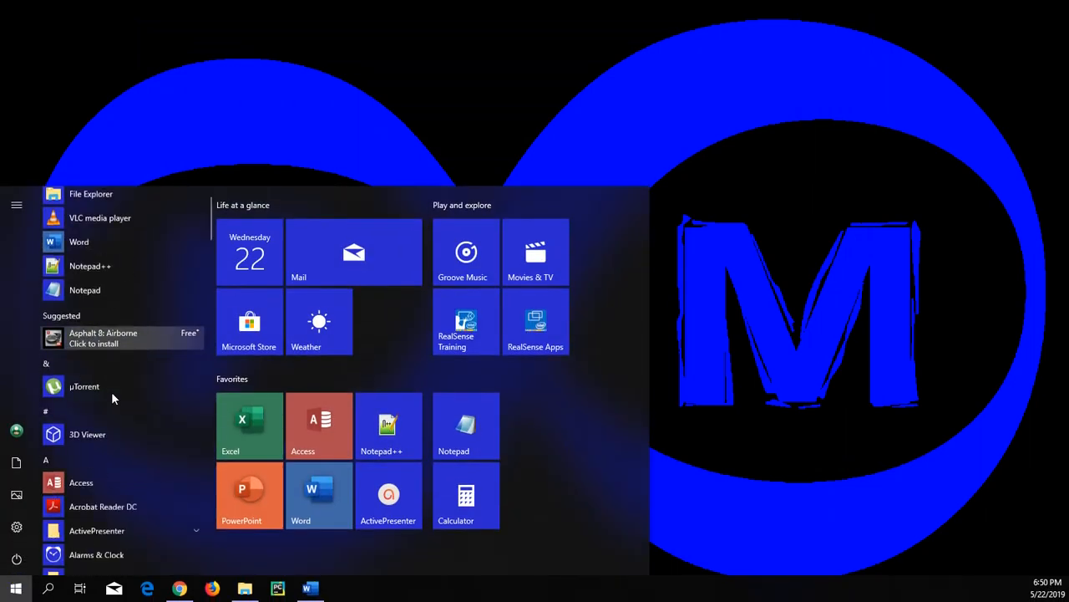
scroll(111, 391, "down", 12)
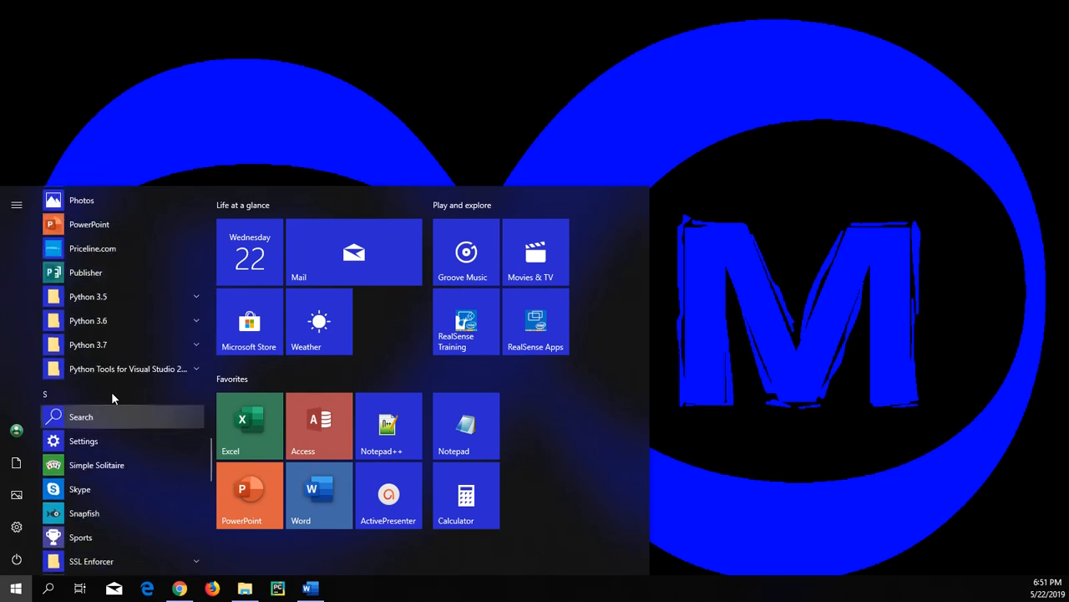
left_click(131, 347)
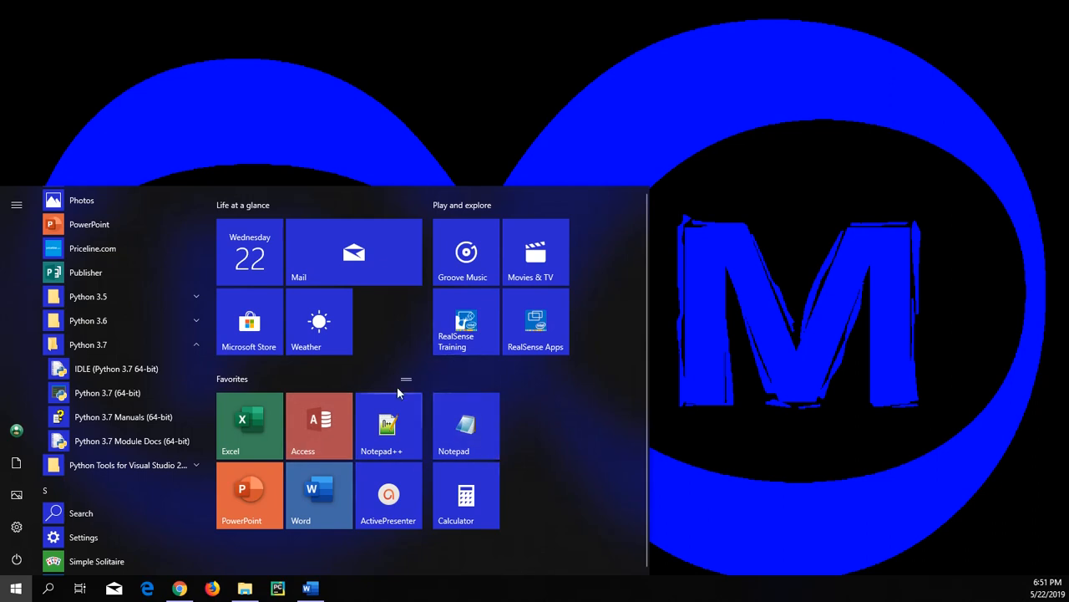
right_click(114, 372)
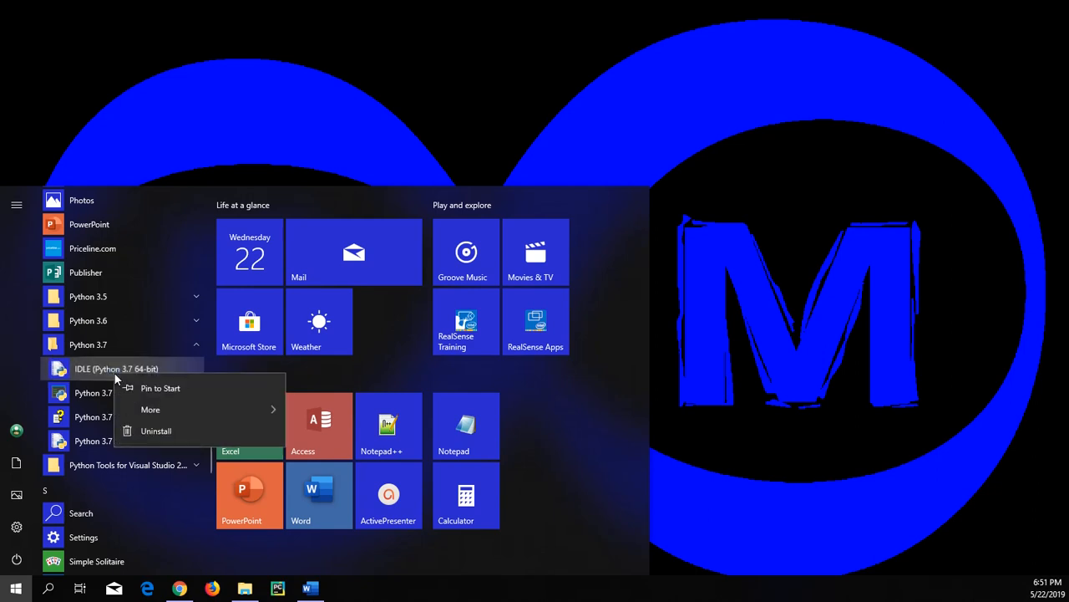
left_click(186, 392)
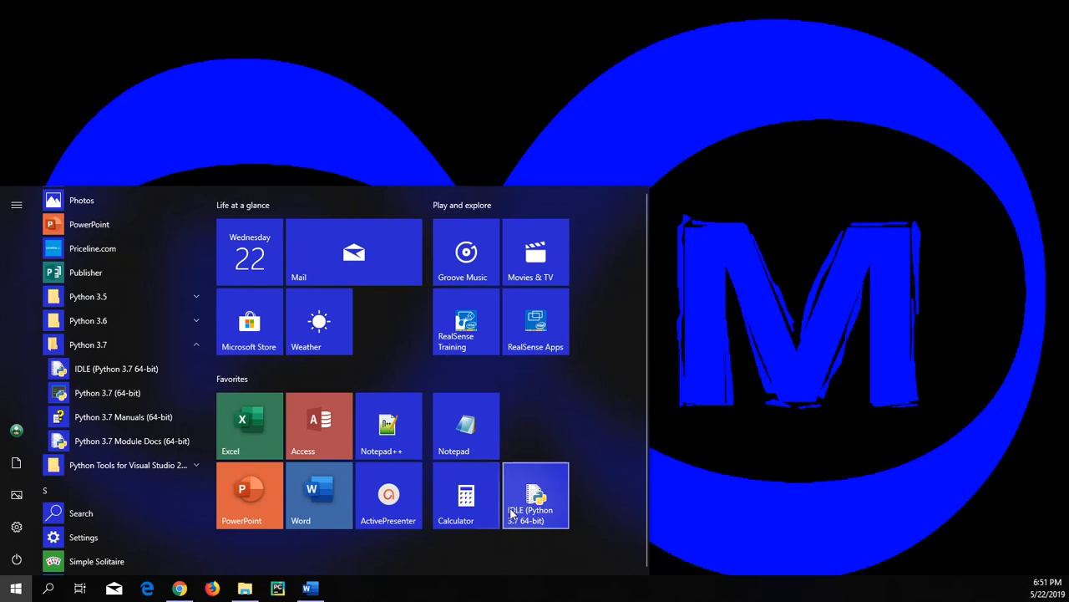
left_click_drag(513, 513, 532, 428)
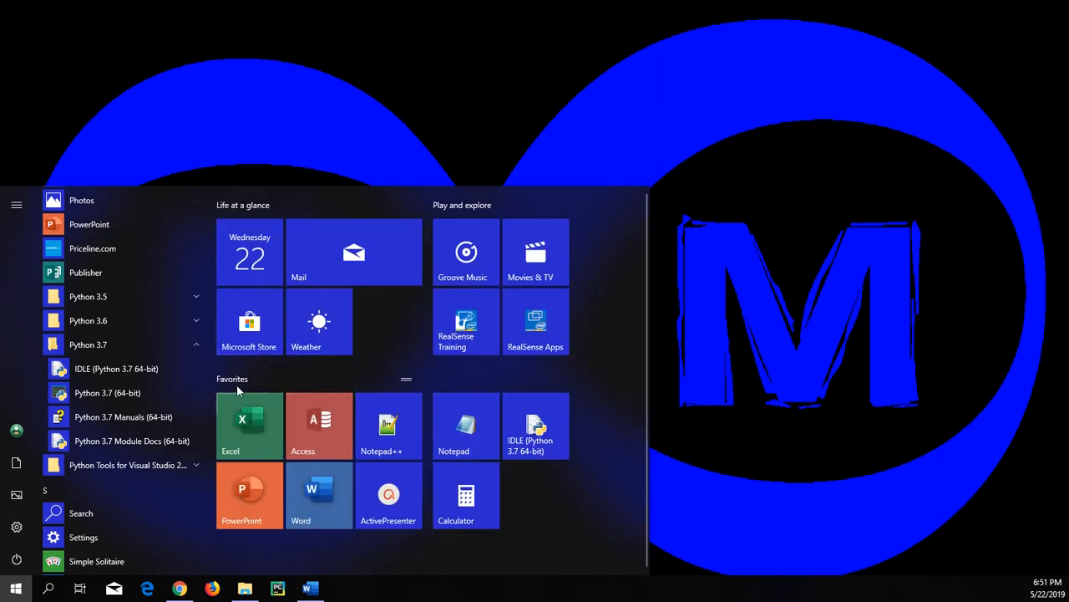
right_click(129, 422)
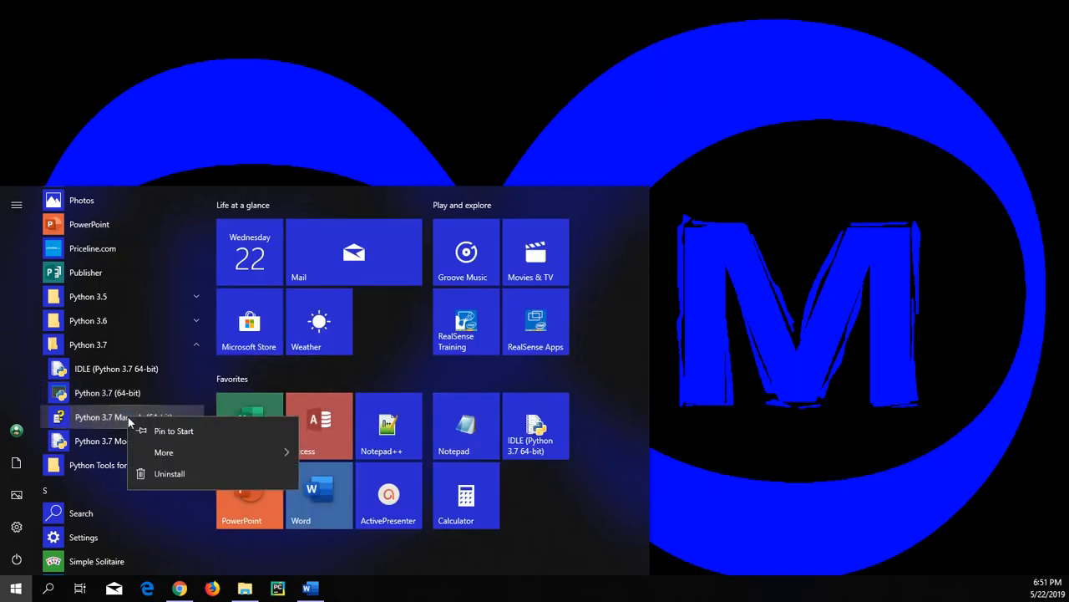
left_click(187, 432)
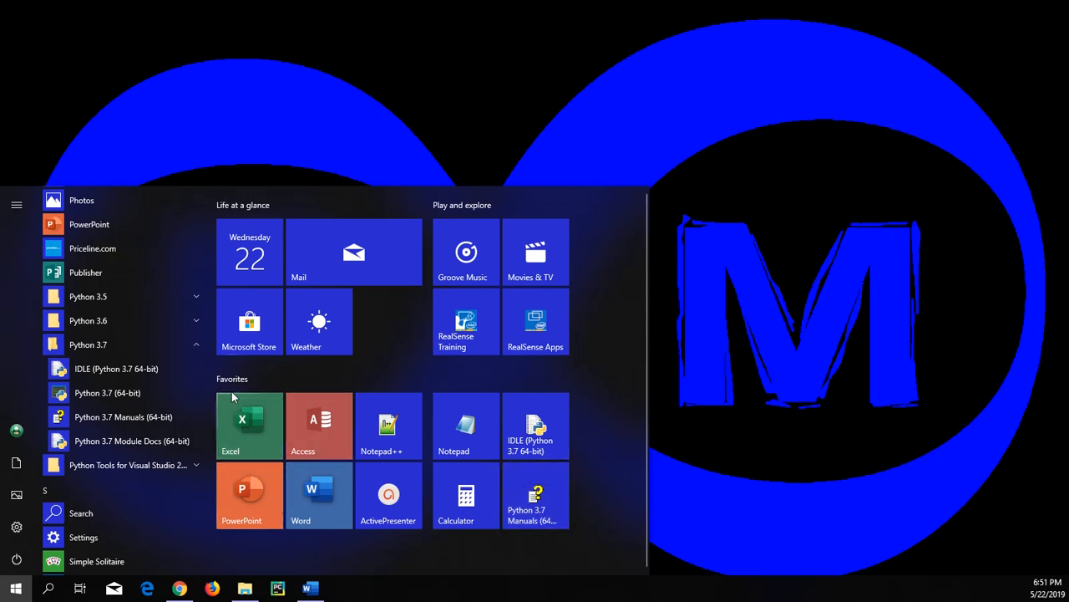
- Pin IDLE (Python 3.7 64-bit) and Python 3.7 Manuals to the taskbar and return to the desktop
right_click(152, 371)
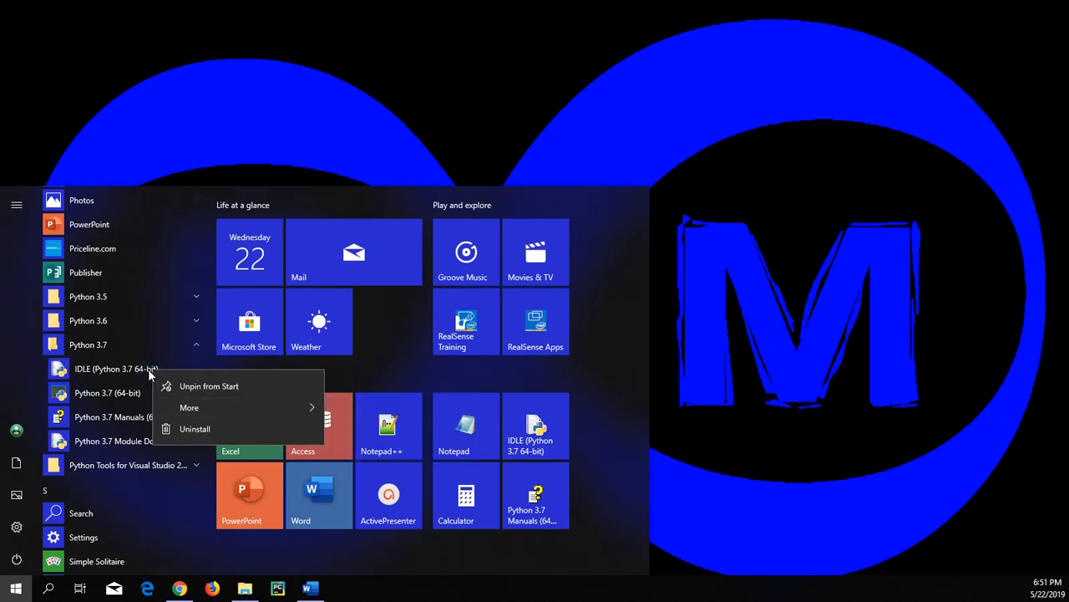
mouse_move(229, 407)
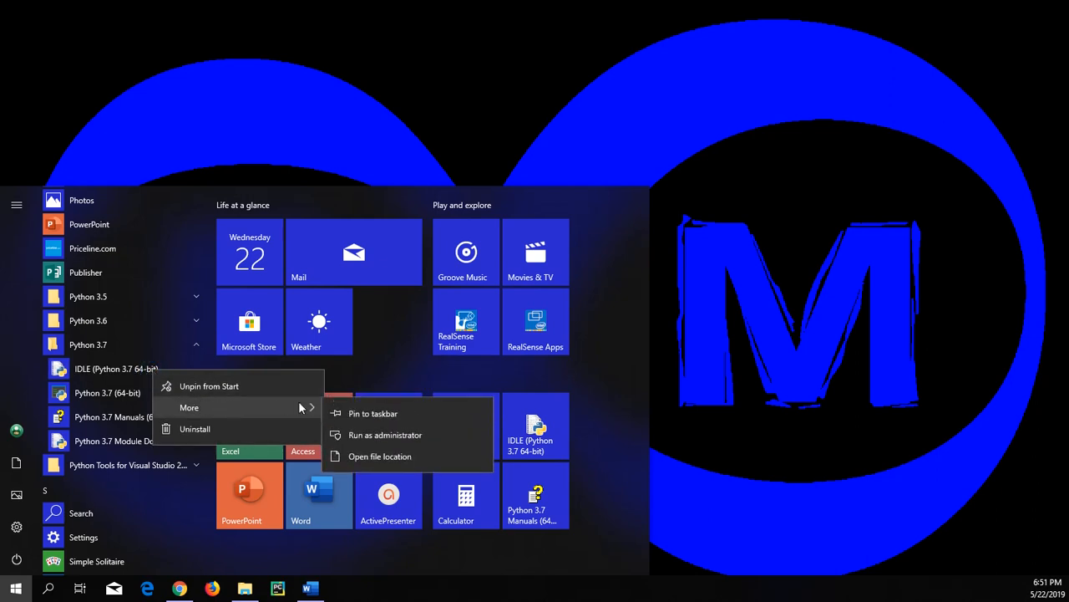
left_click(425, 411)
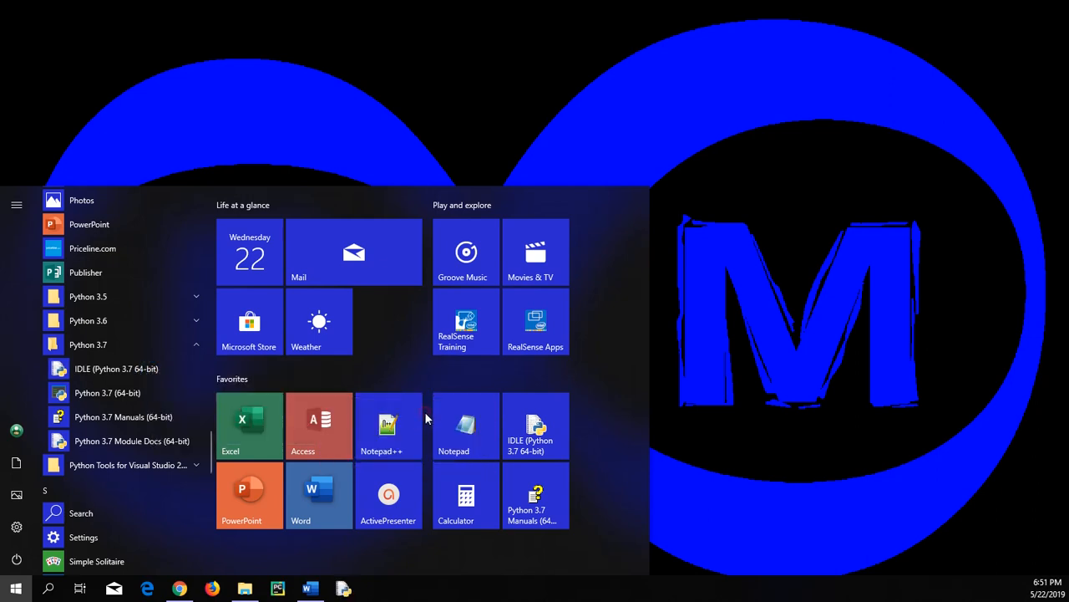
right_click(144, 412)
mouse_move(255, 454)
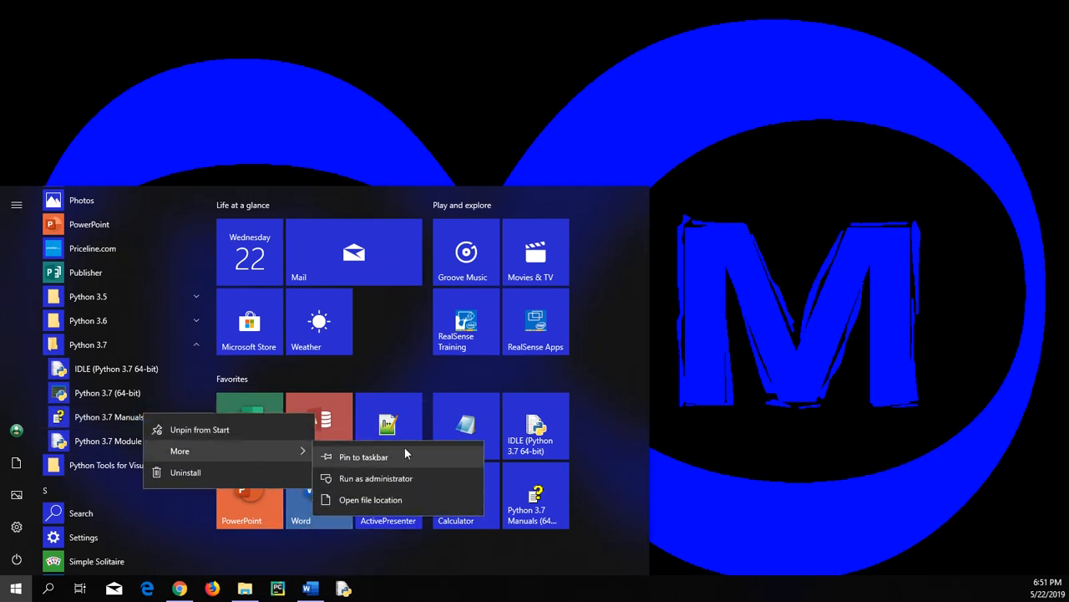
left_click(404, 456)
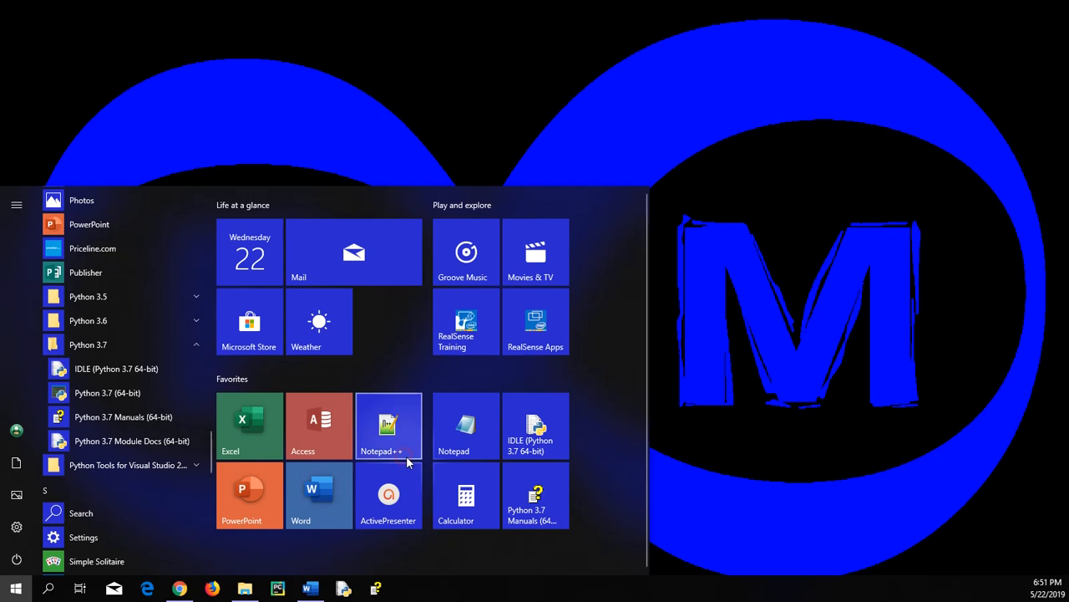
left_click(757, 324)
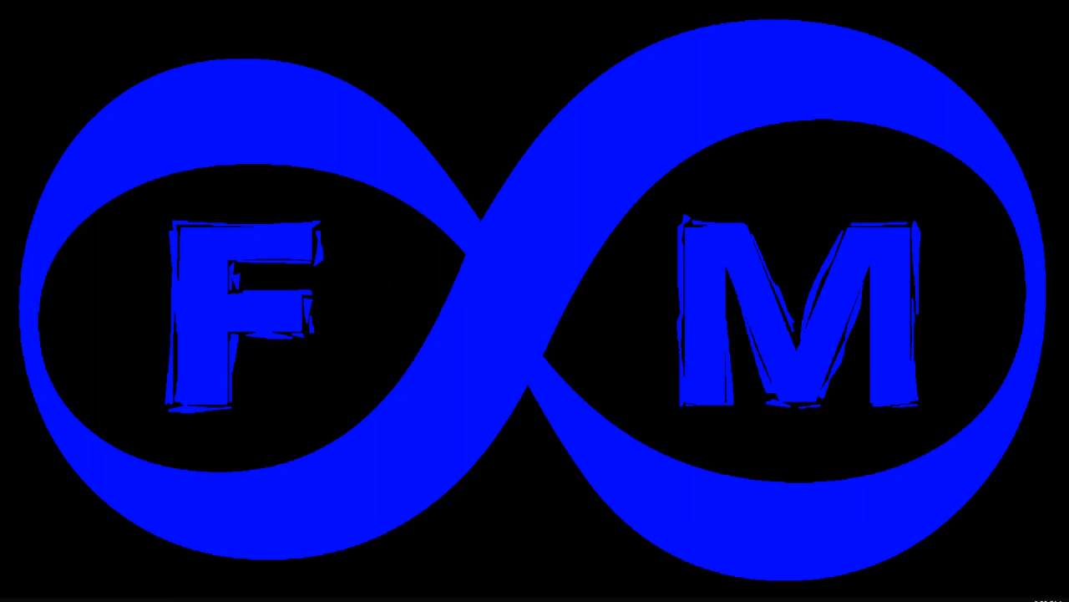
mouse_move(348, 594)
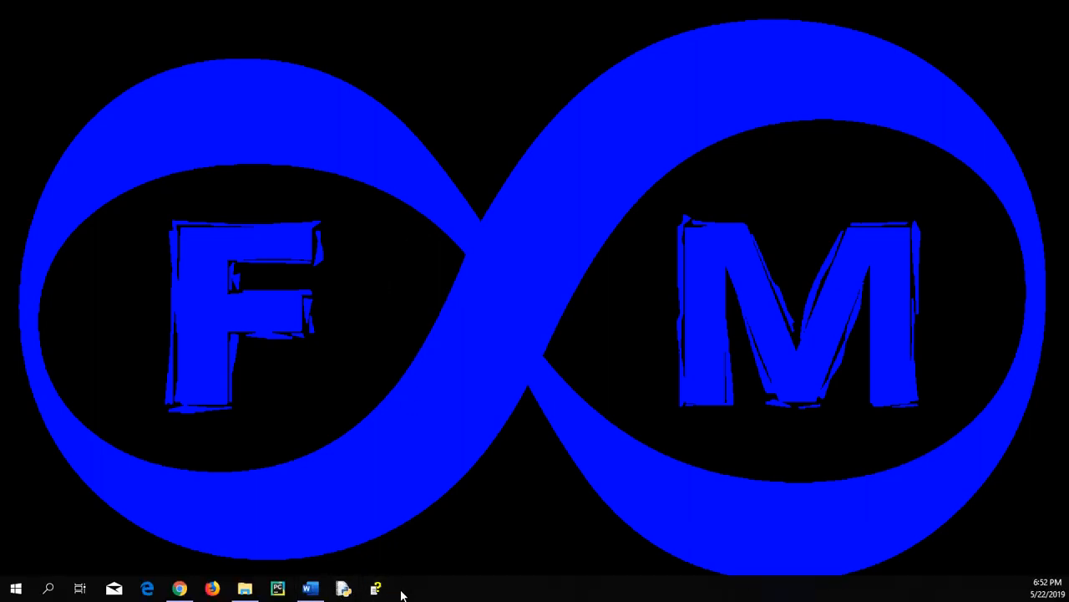
- Test the IDLE shortcut pinned to the taskbar by launching the Python 3.7.3 Shell, then close the shell window
left_click(345, 590)
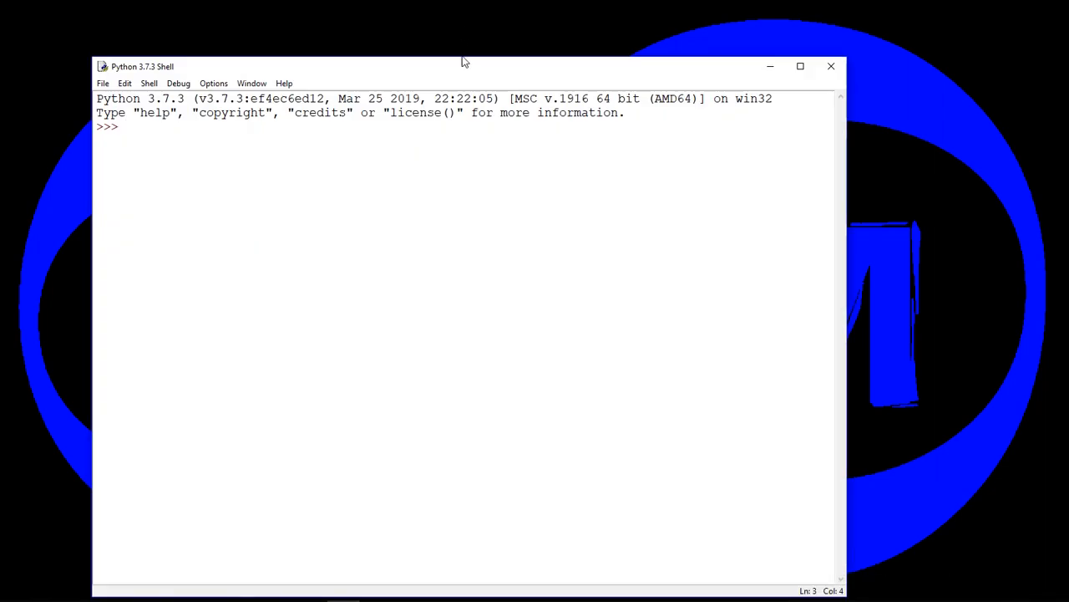
left_click_drag(473, 72, 478, 41)
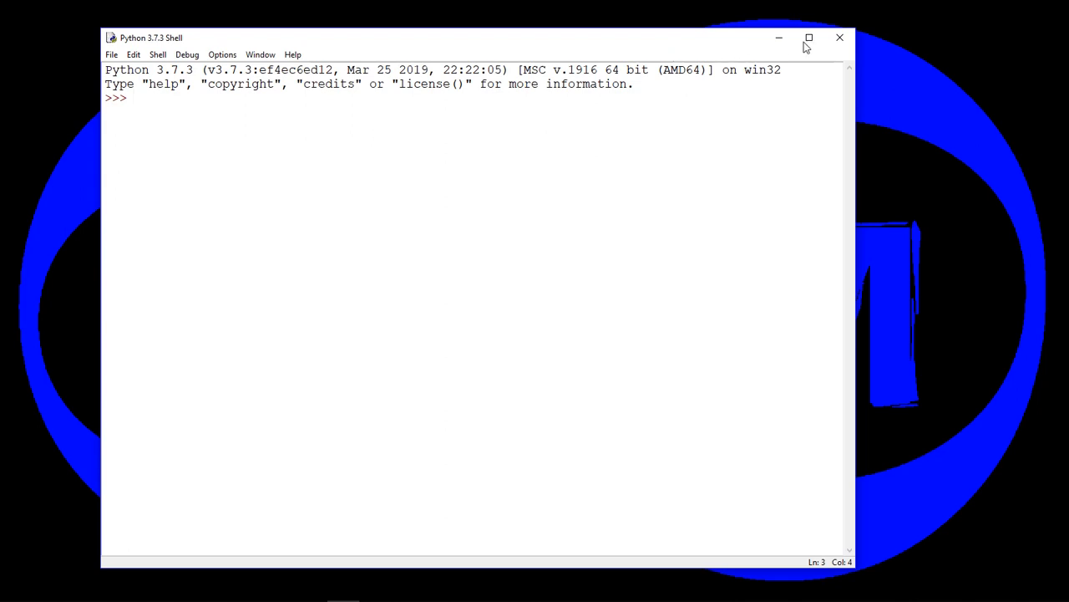
left_click(839, 38)
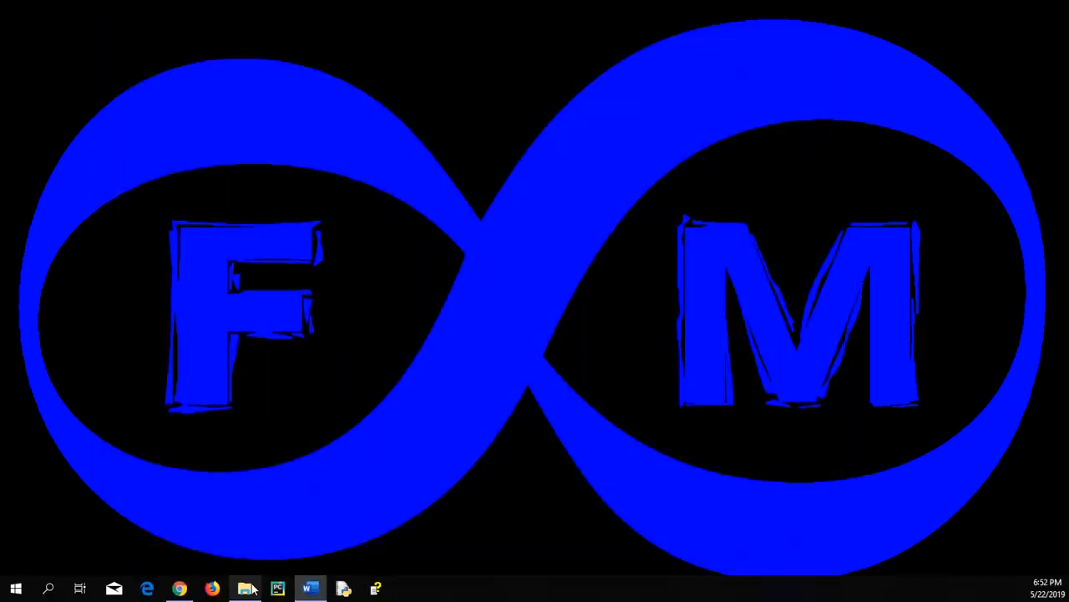
- Run python-3.7.3-amd64 from Downloads to view the Modify, Repair and Uninstall options, then cancel the setup and minimize the folder window
left_click(247, 589)
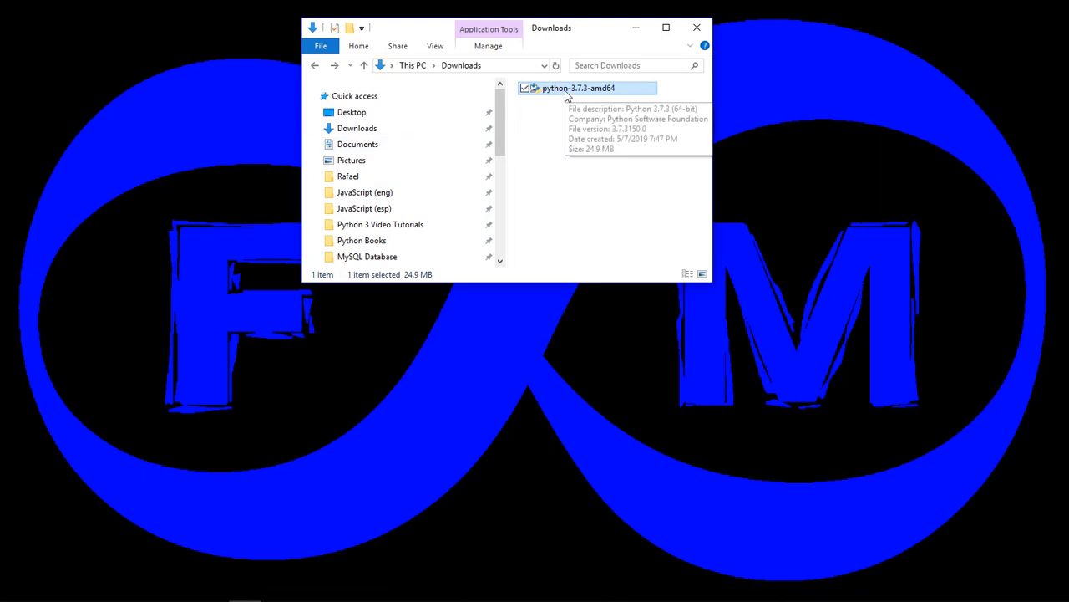
double_click(565, 90)
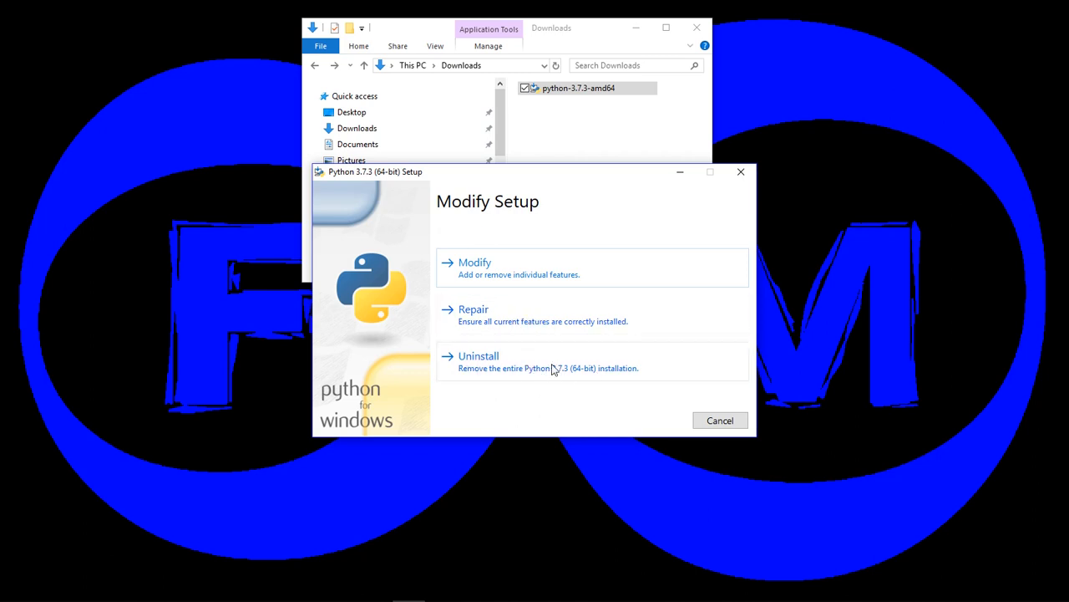
left_click(715, 424)
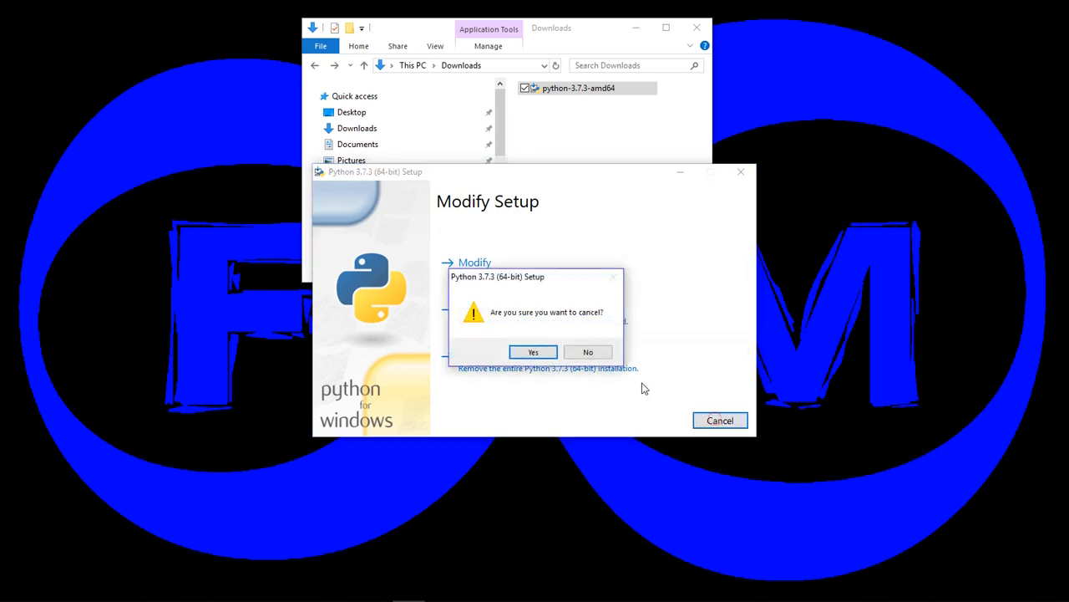
left_click(550, 354)
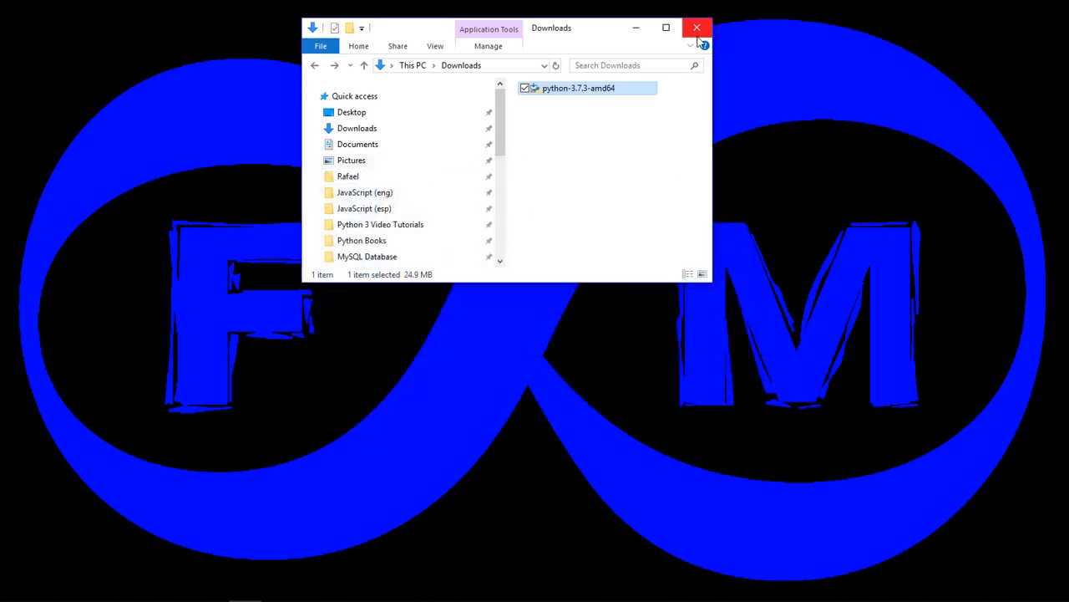
left_click(636, 31)
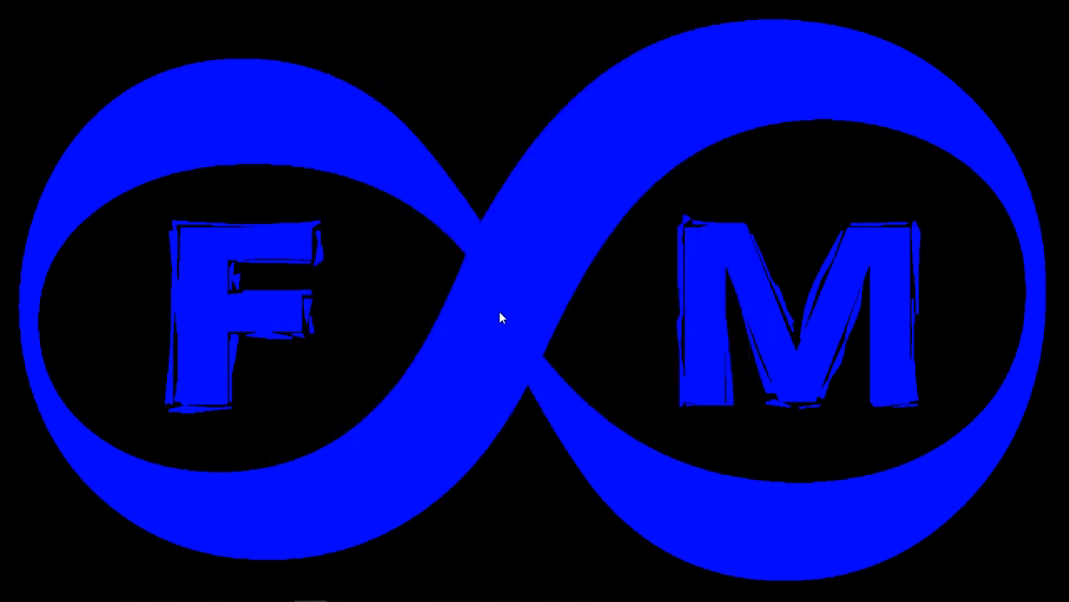